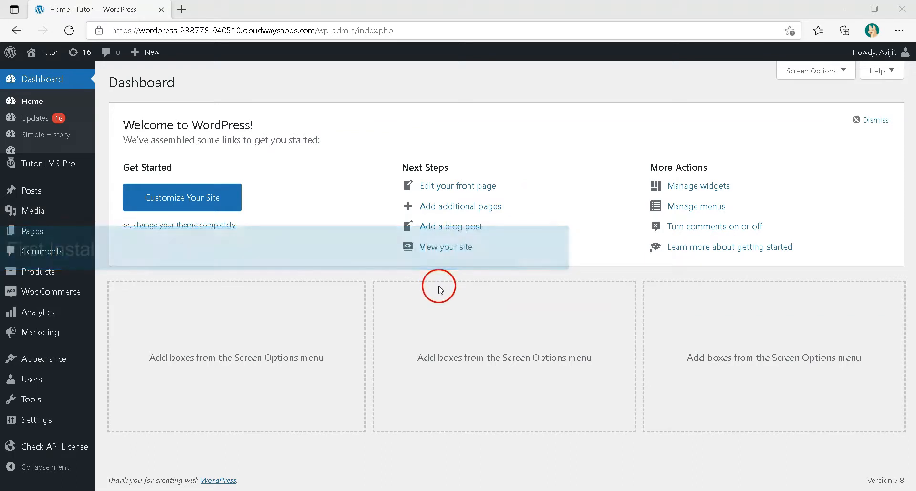
# Download the CSV template from Tutor LMS Pro's Custom User Importer page and open the downloaded file in Excel.
pyautogui.moveTo(47, 167)
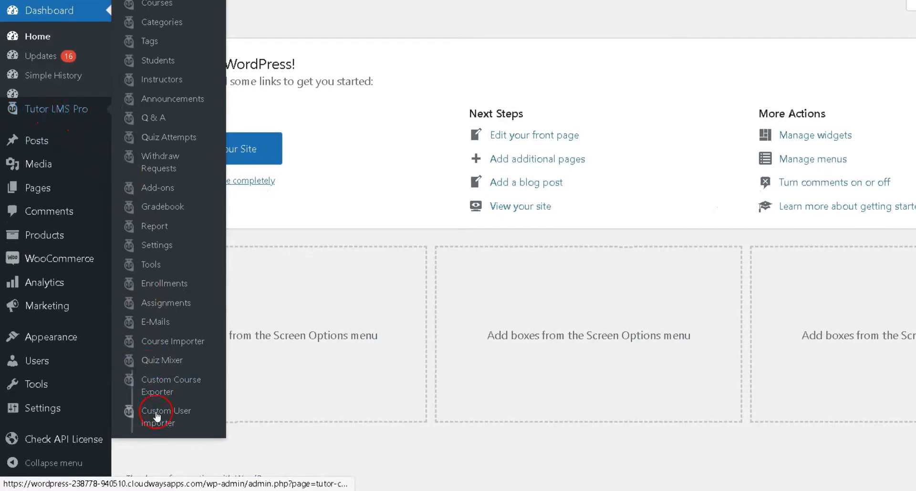
pyautogui.click(169, 432)
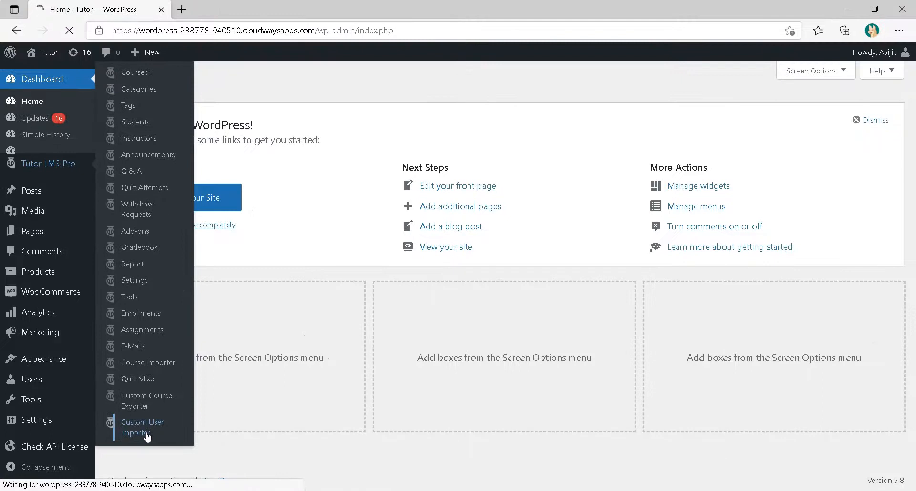
pyautogui.click(365, 340)
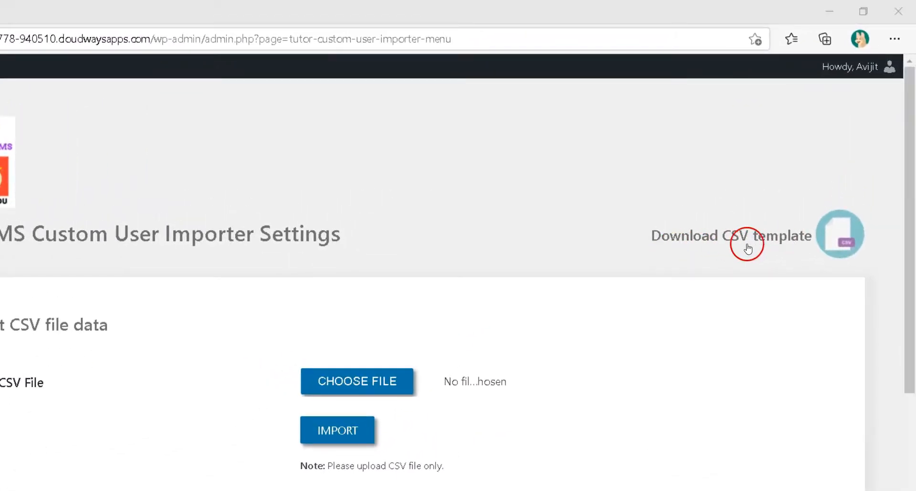
pyautogui.click(848, 249)
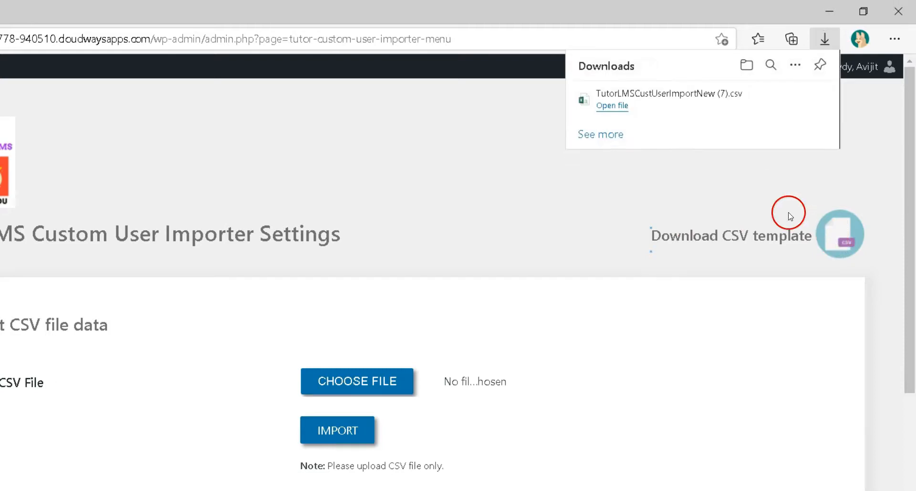
pyautogui.click(624, 105)
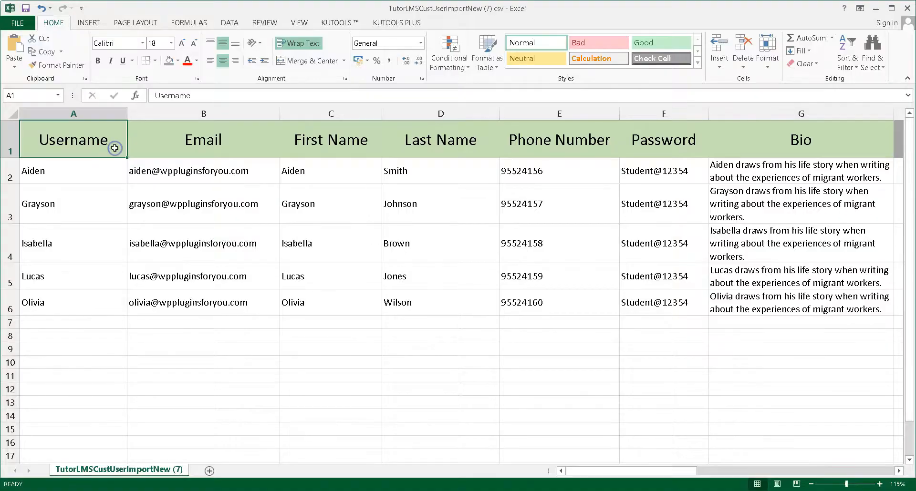
# Review the template's user table, examining the Username, Email, First Name and Last Name columns with their sample rows.
pyautogui.moveTo(117, 143); pyautogui.dragTo(792, 336)
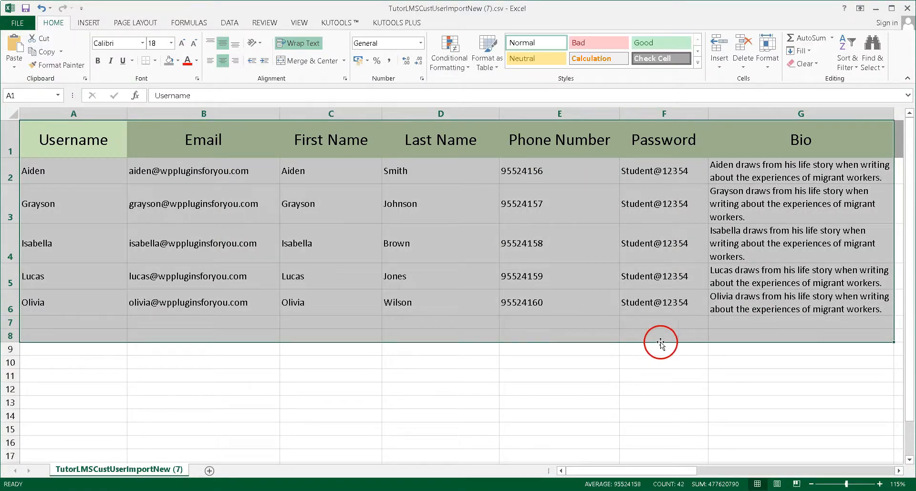
pyautogui.moveTo(98, 144); pyautogui.dragTo(97, 298)
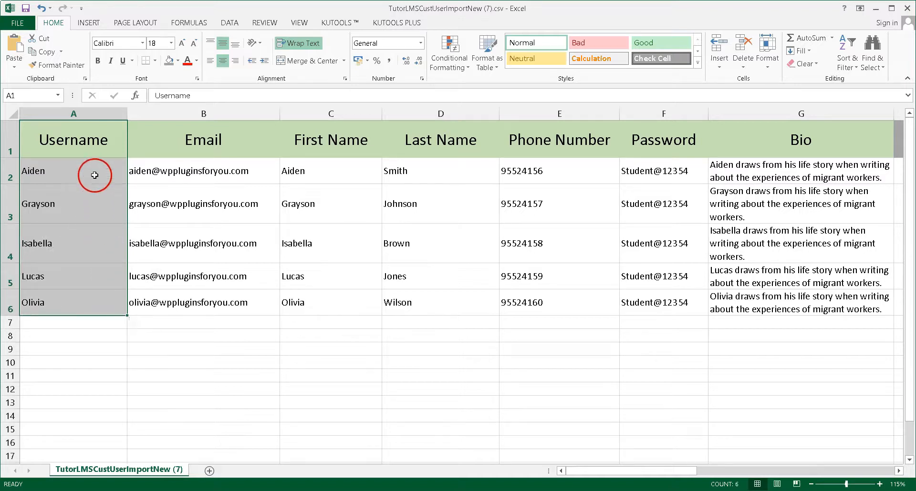
pyautogui.moveTo(91, 183); pyautogui.dragTo(78, 301)
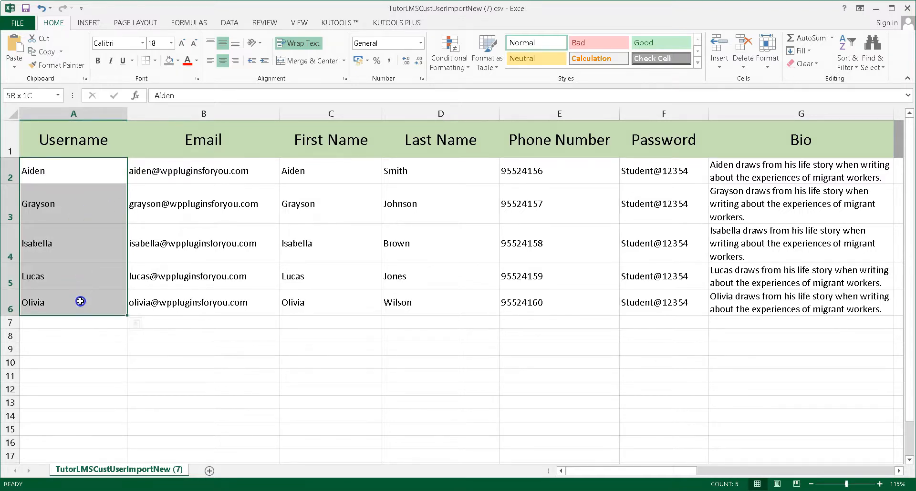
pyautogui.click(236, 147)
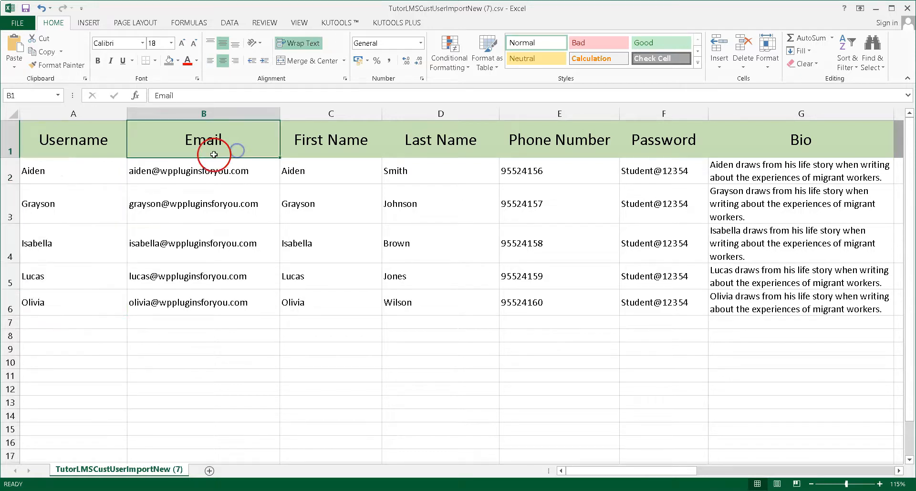
pyautogui.moveTo(253, 179); pyautogui.dragTo(250, 311)
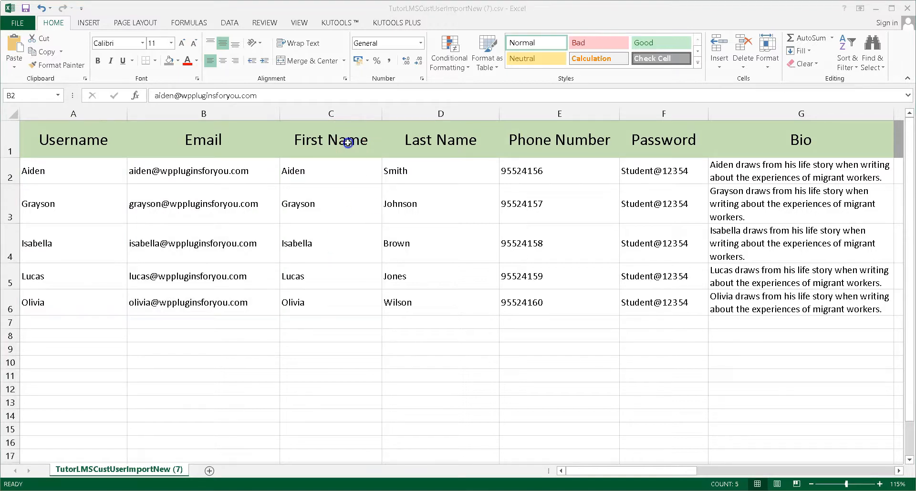
pyautogui.click(348, 143)
pyautogui.keyDown('shift'); pyautogui.click(409, 149); pyautogui.keyUp('shift')
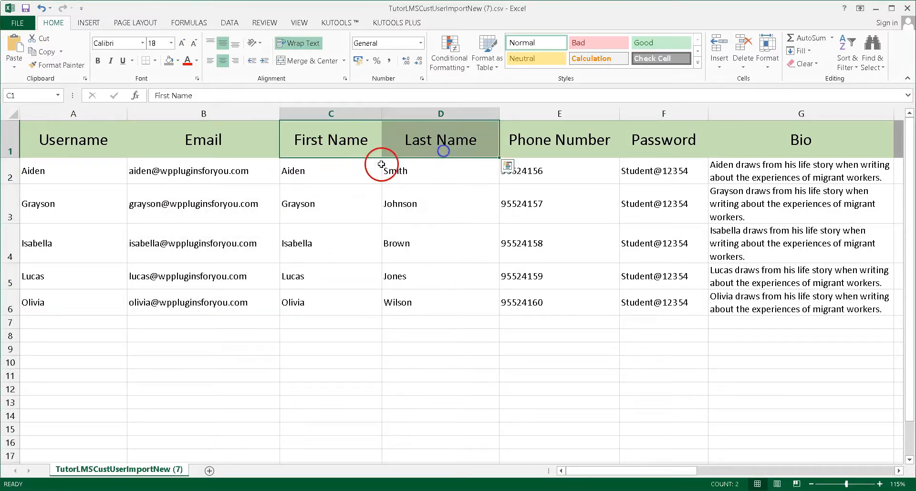
pyautogui.moveTo(377, 177); pyautogui.dragTo(439, 324)
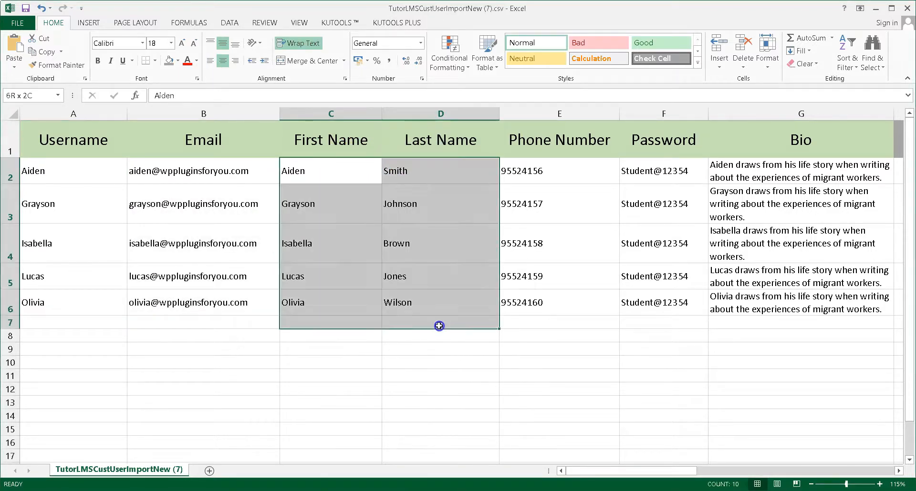
# Examine the Phone Number, Password and Bio columns and their sample entries in rows 2 to 6.
pyautogui.doubleClick(556, 155)
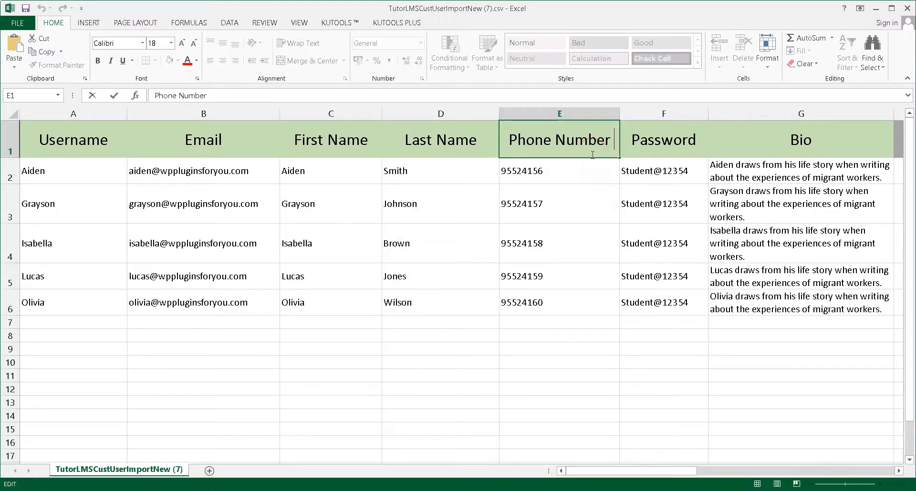
pyautogui.moveTo(593, 173); pyautogui.dragTo(573, 304)
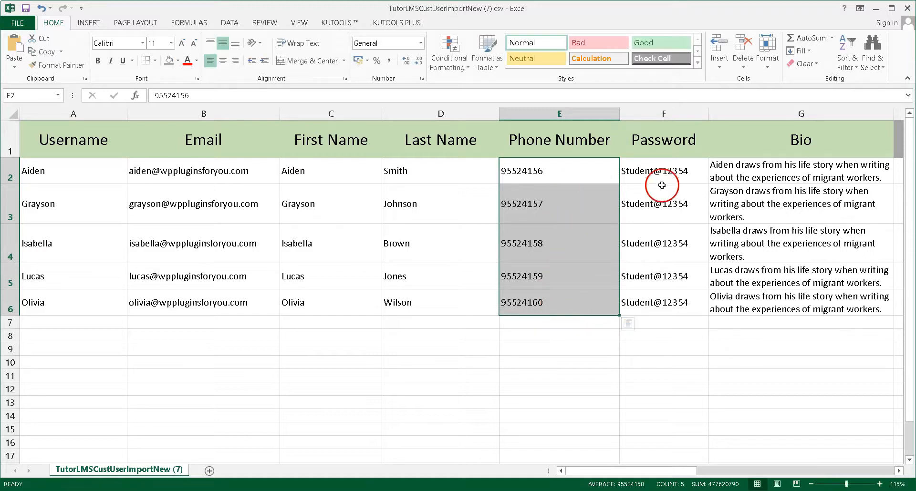
pyautogui.click(639, 156)
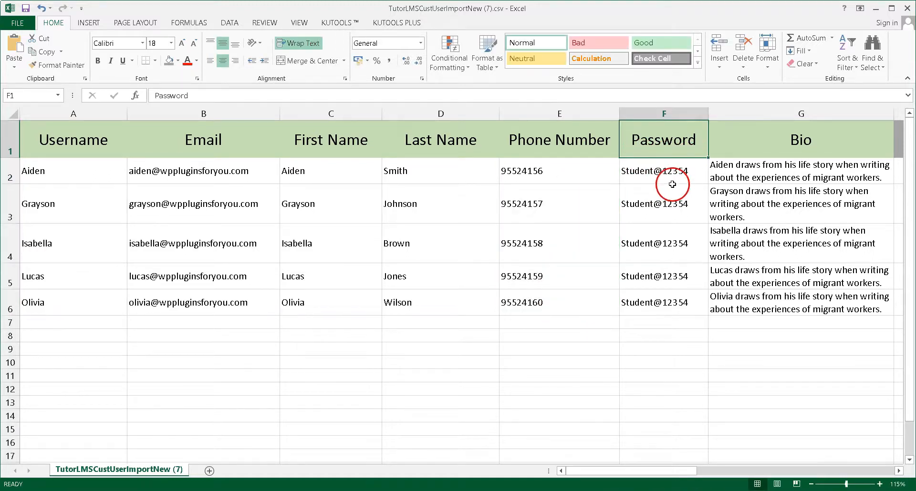
pyautogui.moveTo(671, 182); pyautogui.dragTo(654, 302)
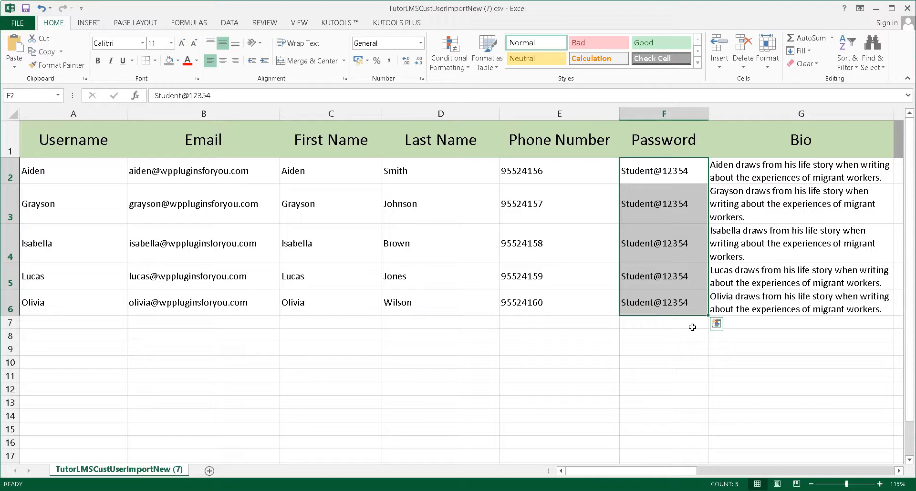
pyautogui.doubleClick(250, 153)
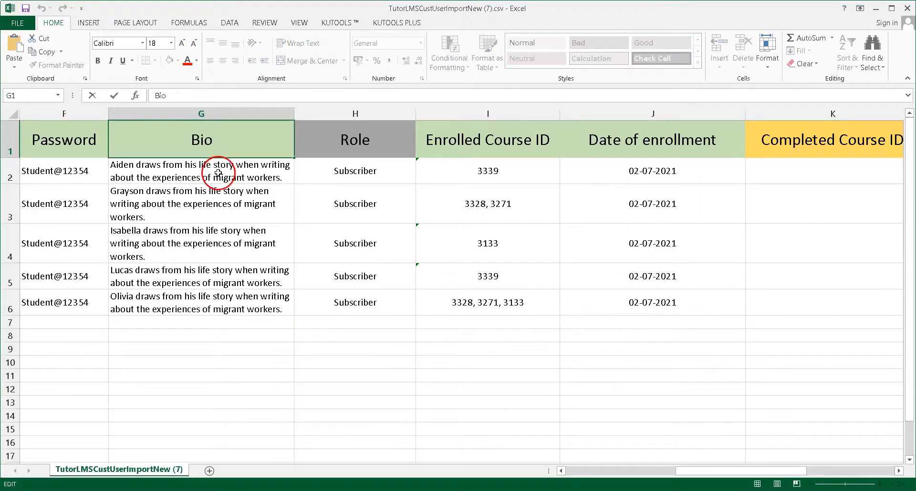
pyautogui.moveTo(218, 173); pyautogui.dragTo(212, 298)
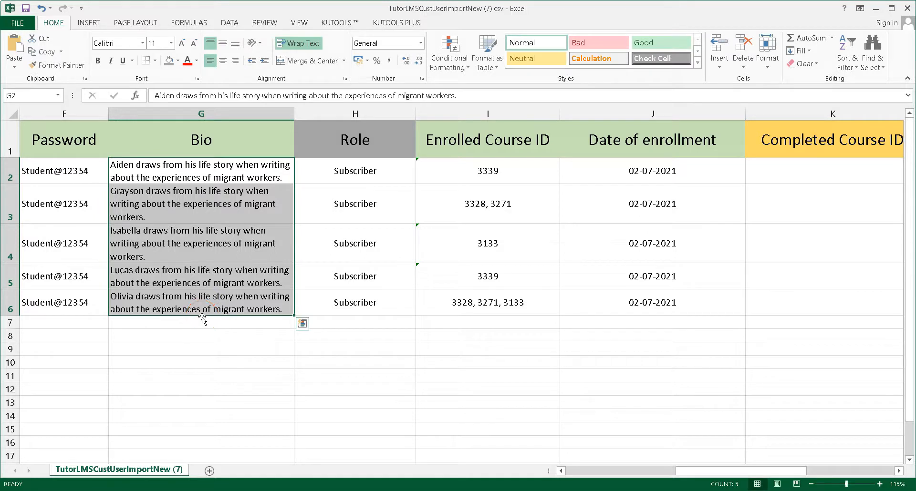
# Examine the Role column and check the role assigned to each sample user in rows 2 to 6.
pyautogui.click(382, 154)
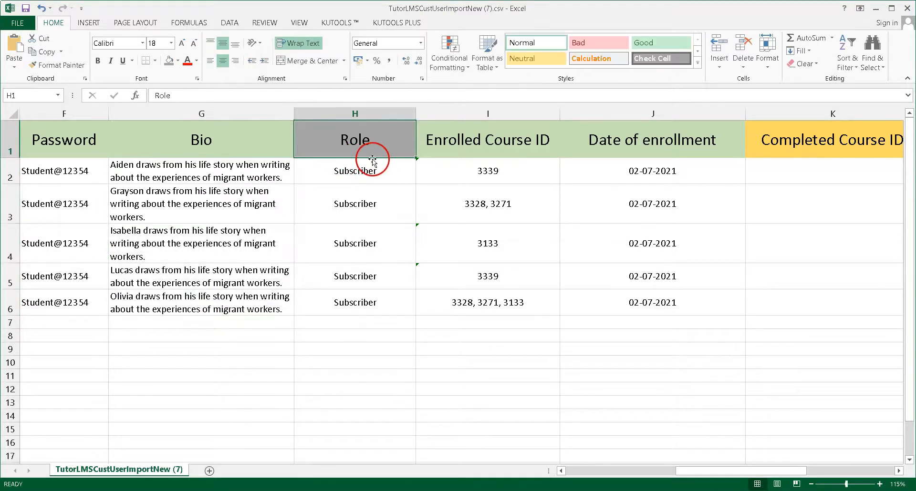
pyautogui.moveTo(373, 174); pyautogui.dragTo(364, 299)
pyautogui.click(364, 297)
pyautogui.moveTo(373, 176); pyautogui.dragTo(372, 300)
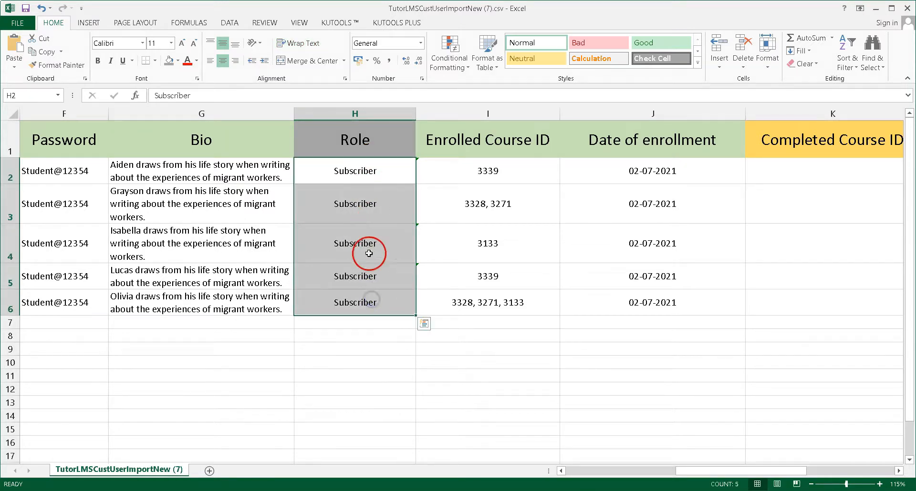
pyautogui.click(405, 298)
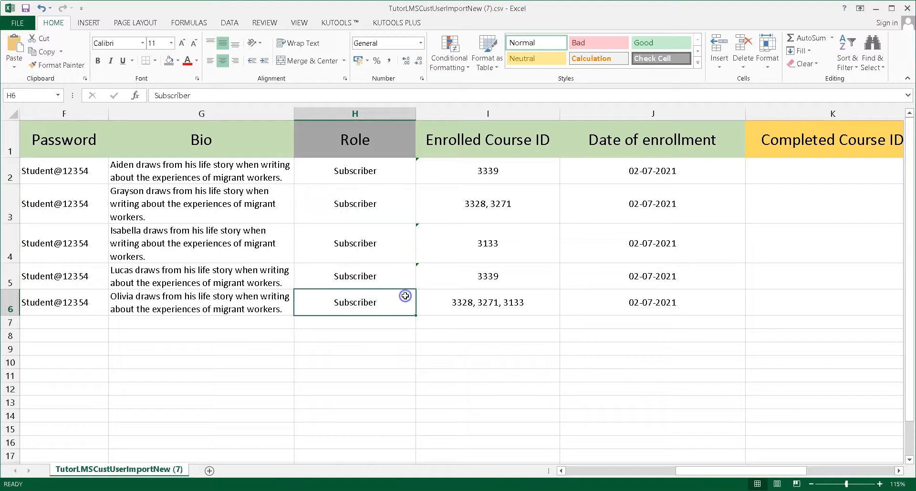
pyautogui.click(385, 177)
pyautogui.click(366, 205)
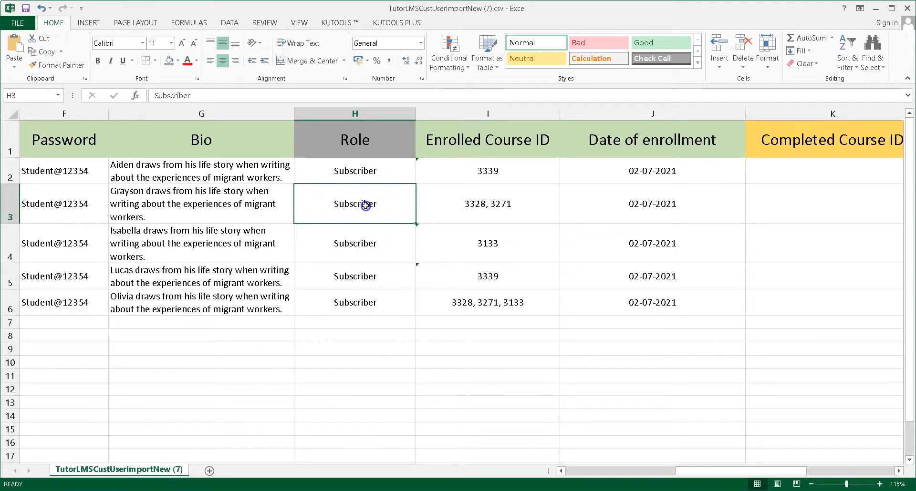
pyautogui.click(358, 243)
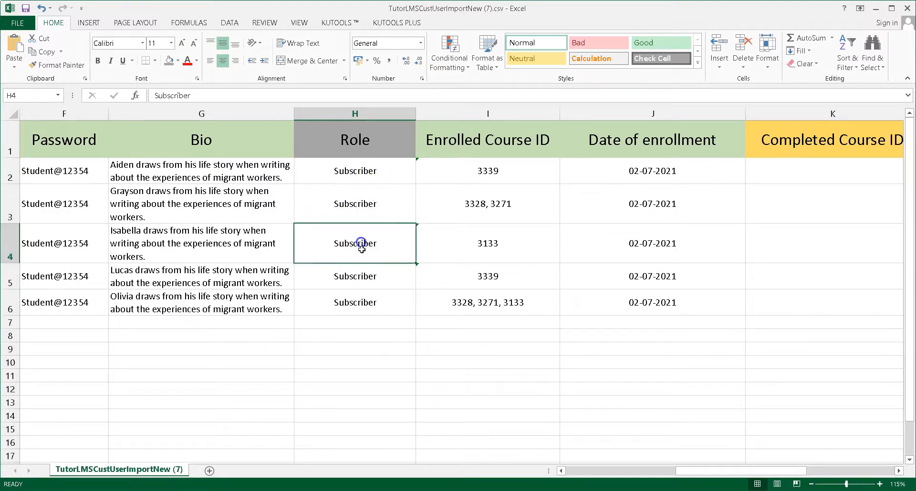
pyautogui.click(353, 282)
pyautogui.click(359, 308)
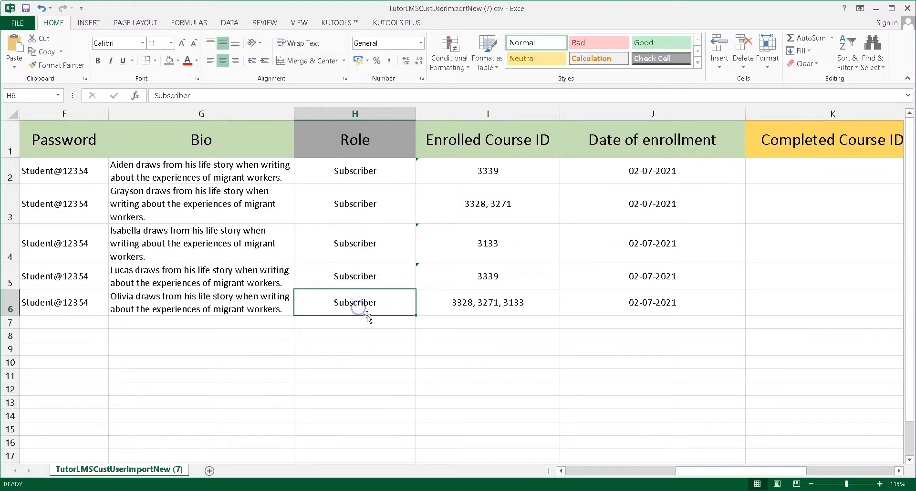
# Examine the Enrolled Course ID column, including how multiple course IDs are entered in cells I3 and I6.
pyautogui.click(454, 154)
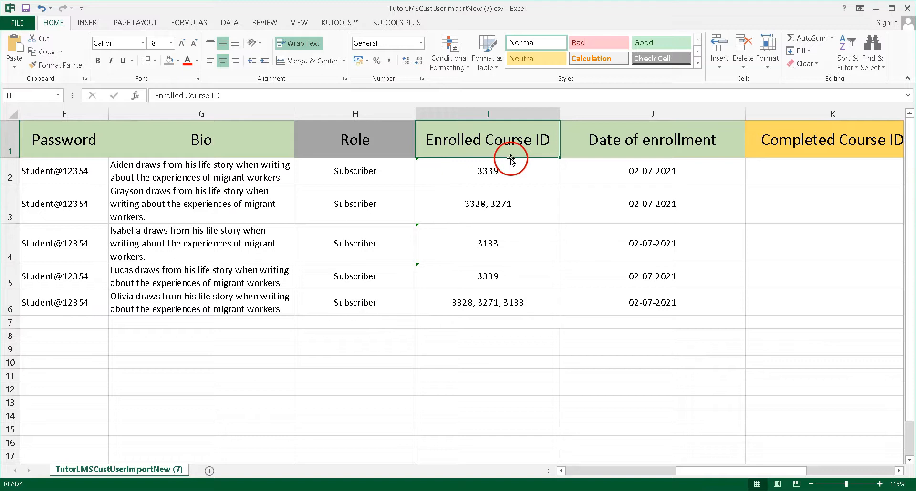
pyautogui.moveTo(508, 173); pyautogui.dragTo(499, 299)
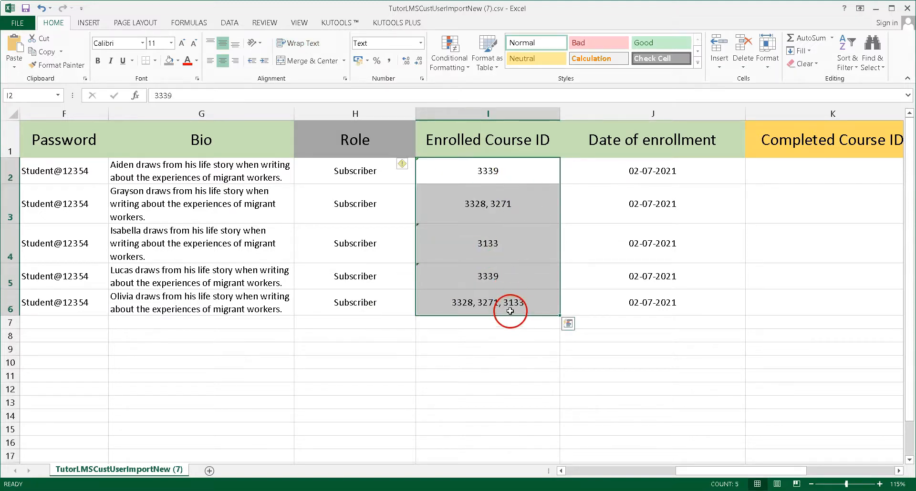
pyautogui.click(509, 217)
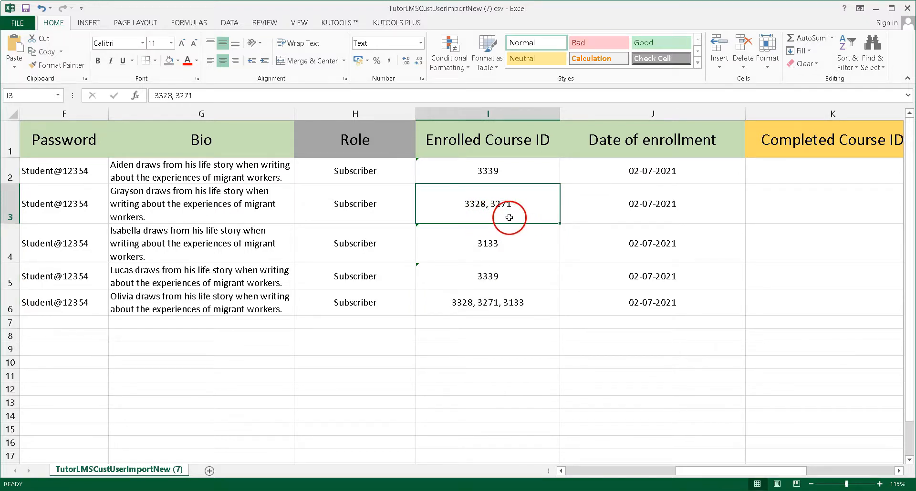
pyautogui.doubleClick(497, 305)
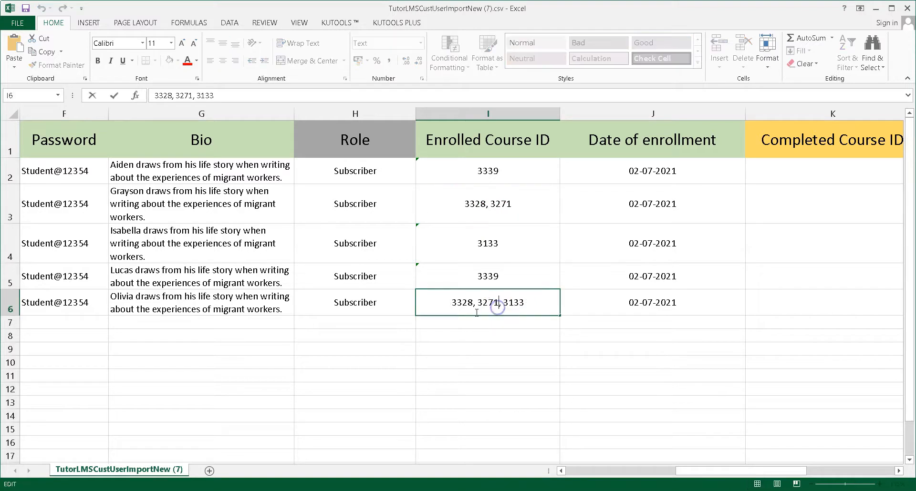
pyautogui.click(475, 218)
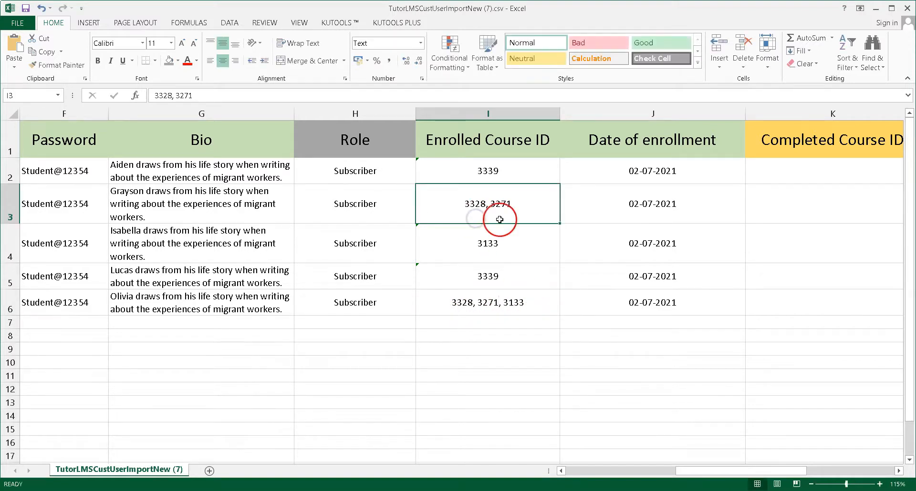
# Check the Date of enrollment column and the date format used in its sample rows.
pyautogui.click(656, 156)
pyautogui.click(657, 154)
pyautogui.click(661, 179)
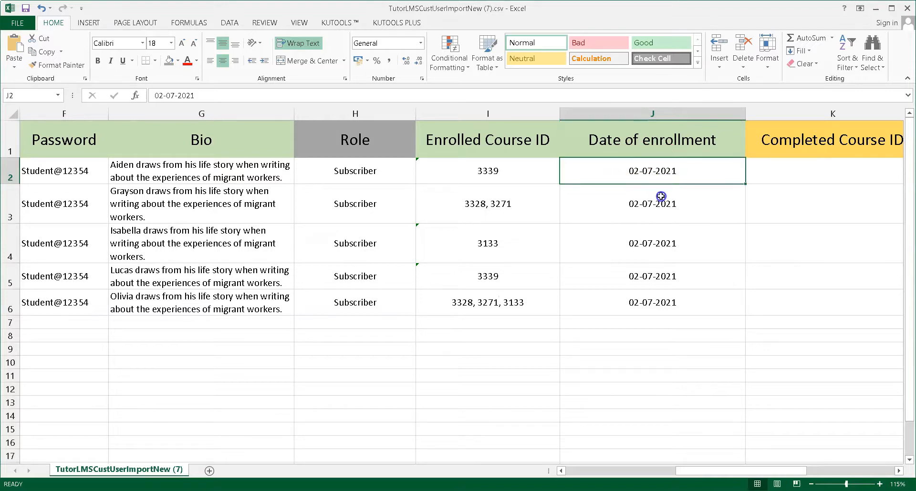
pyautogui.moveTo(661, 196); pyautogui.dragTo(661, 314)
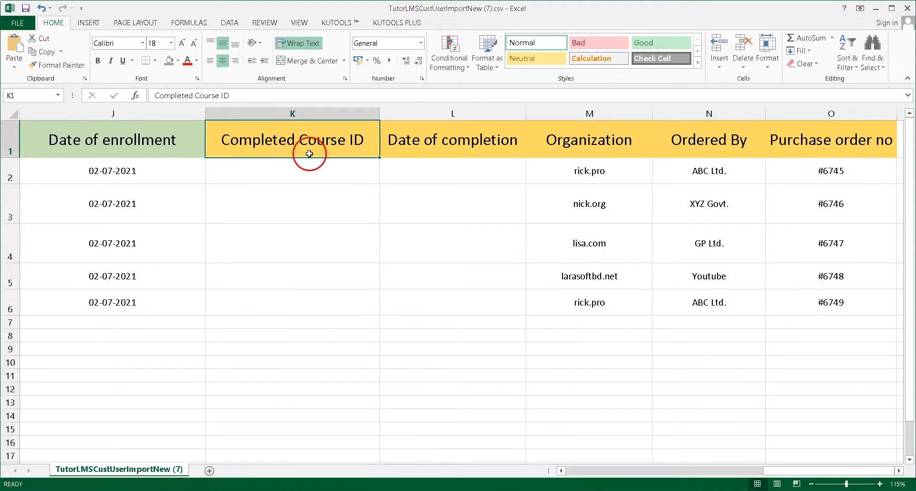
# Review the yellow-headed columns from Completed Course ID through Purchase order no, including their sample rows.
pyautogui.moveTo(381, 154); pyautogui.dragTo(407, 154)
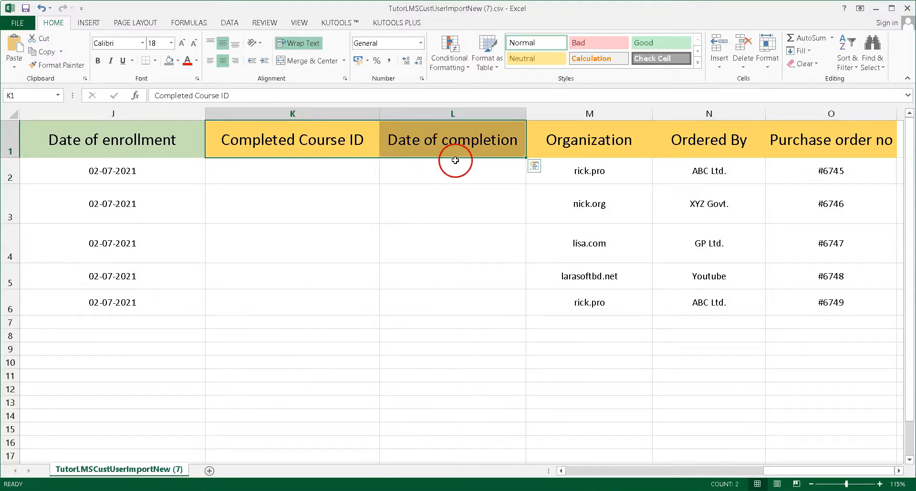
pyautogui.click(616, 146)
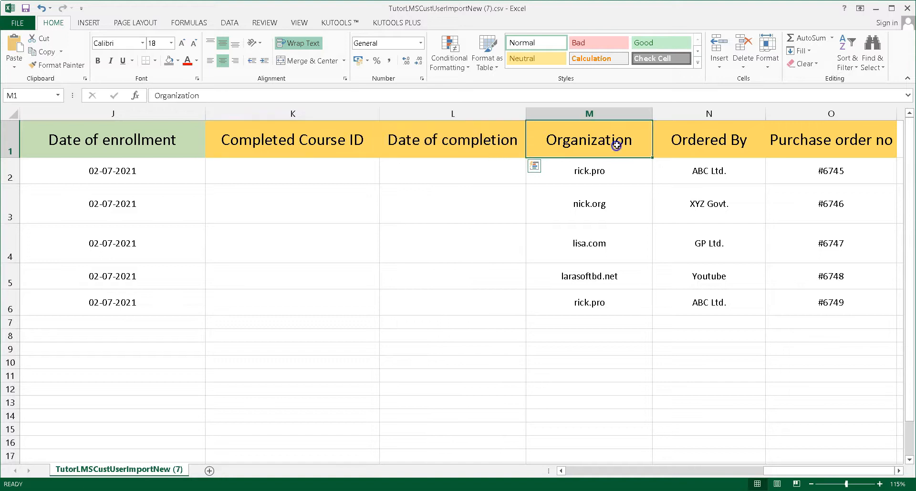
pyautogui.click(709, 154)
pyautogui.click(826, 156)
pyautogui.click(838, 157)
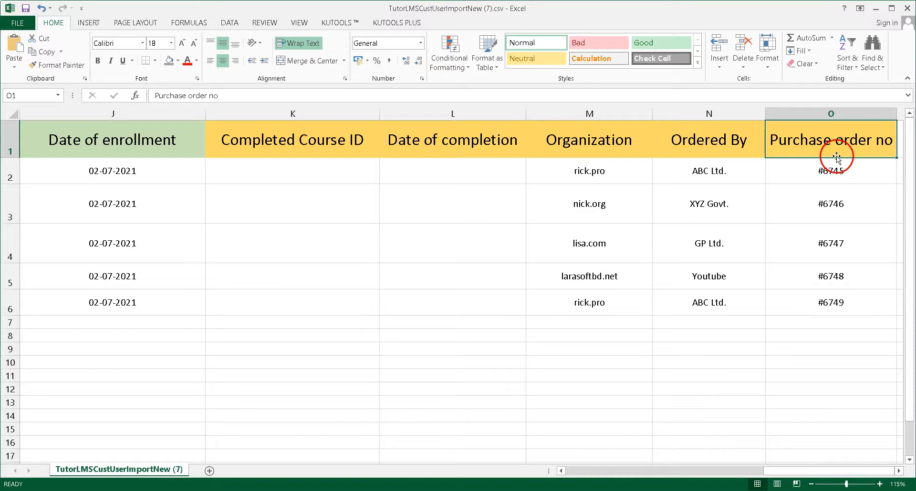
pyautogui.moveTo(323, 151); pyautogui.dragTo(860, 298)
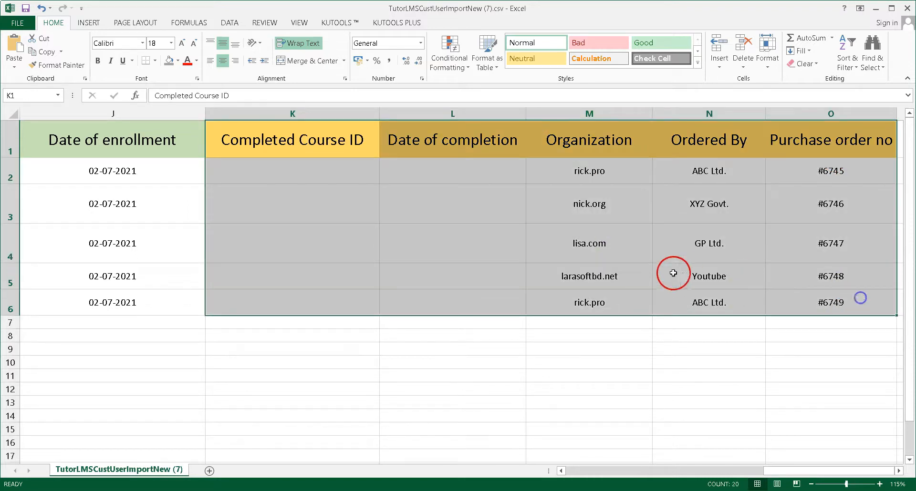
# Save the spreadsheet to the Desktop as Student_enrollment in CSV (Comma delimited) format, keeping that format.
pyautogui.write('Student_enrollment')
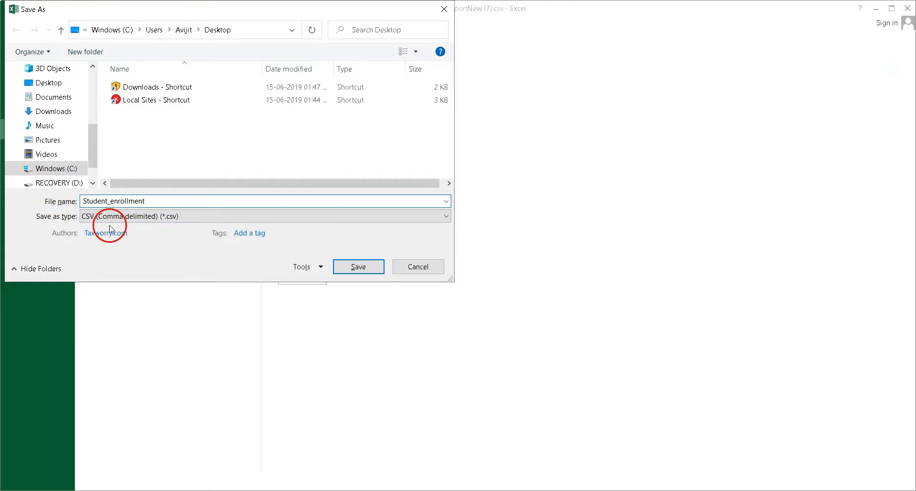
pyautogui.click(358, 266)
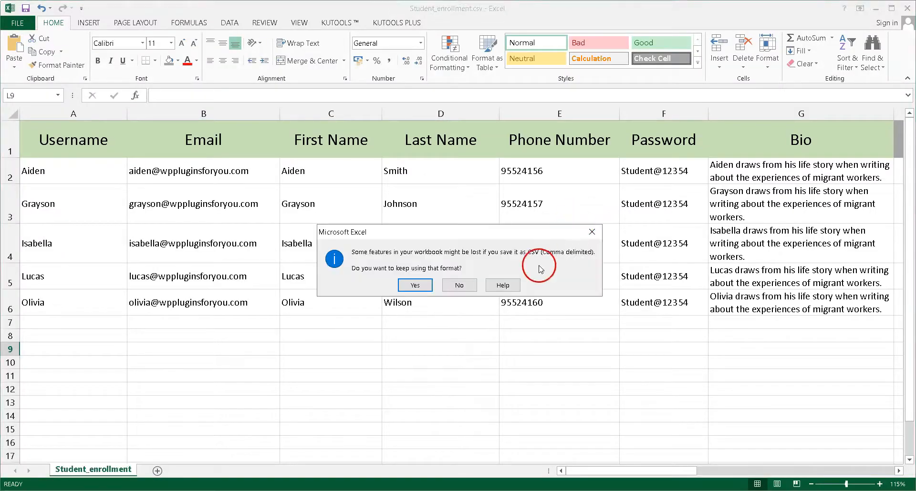
pyautogui.click(416, 286)
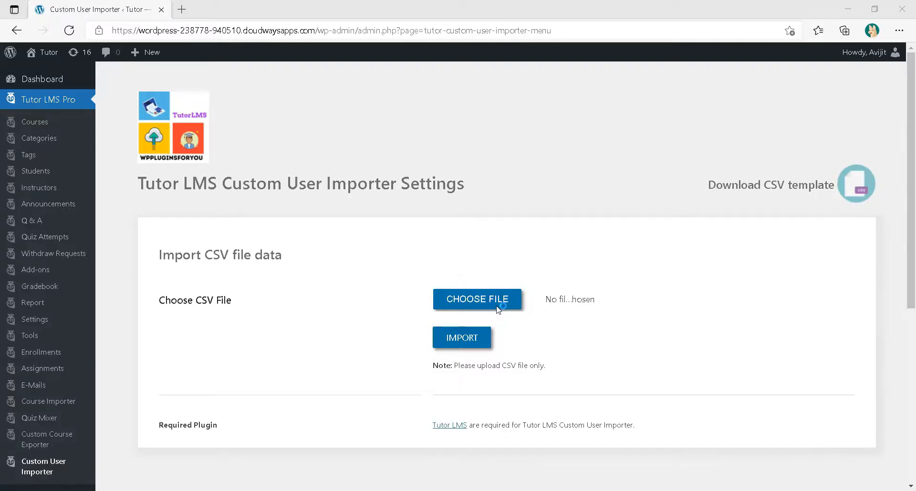
# Switch to the browser and import Student_enrollment.csv from the Desktop with the Tutor LMS Custom User Importer.
pyautogui.click(499, 310)
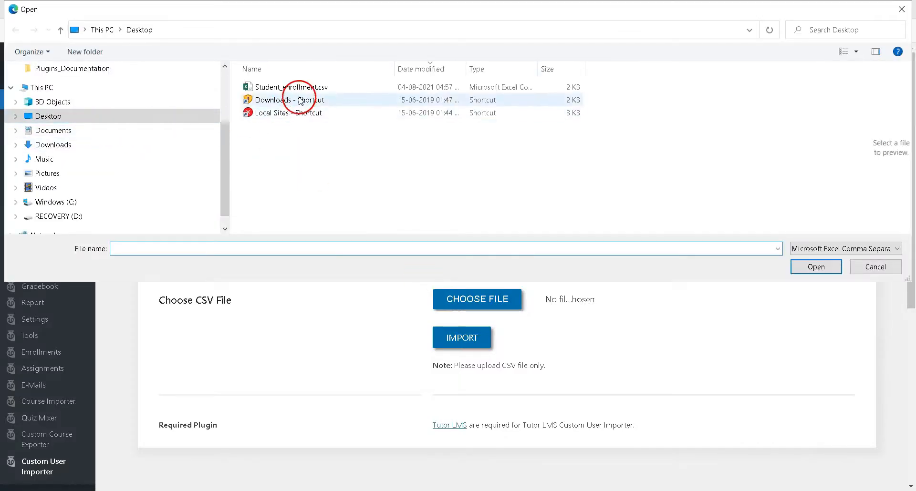
pyautogui.click(291, 89)
pyautogui.click(817, 266)
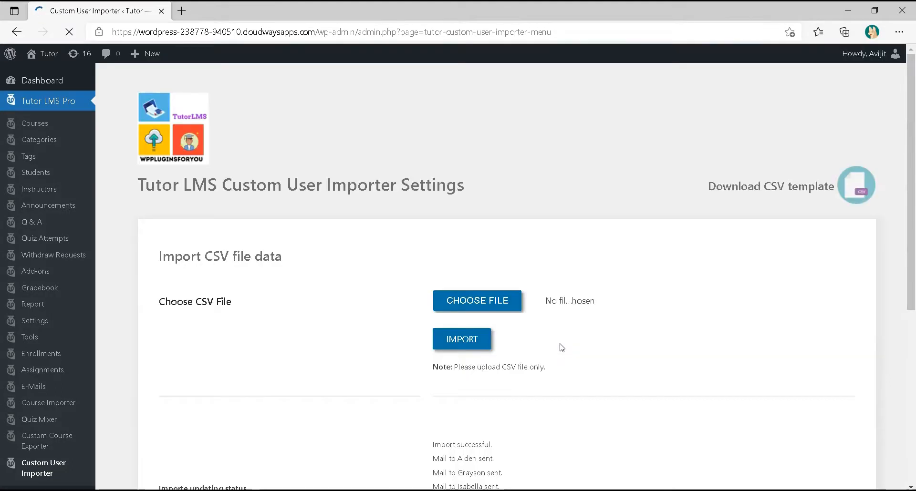
# Examine the import updating status, including the overall result and the mail line for each imported user.
pyautogui.scroll(-3, 562, 347)
pyautogui.scroll(2, 561, 346)
pyautogui.moveTo(435, 410); pyautogui.dragTo(487, 410)
pyautogui.moveTo(434, 424); pyautogui.dragTo(499, 438)
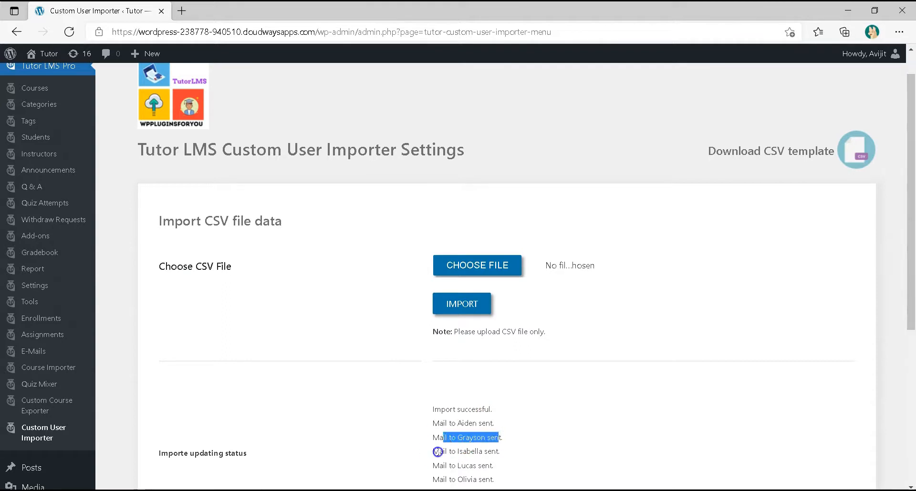
pyautogui.moveTo(438, 452); pyautogui.dragTo(514, 453)
pyautogui.moveTo(432, 466); pyautogui.dragTo(510, 465)
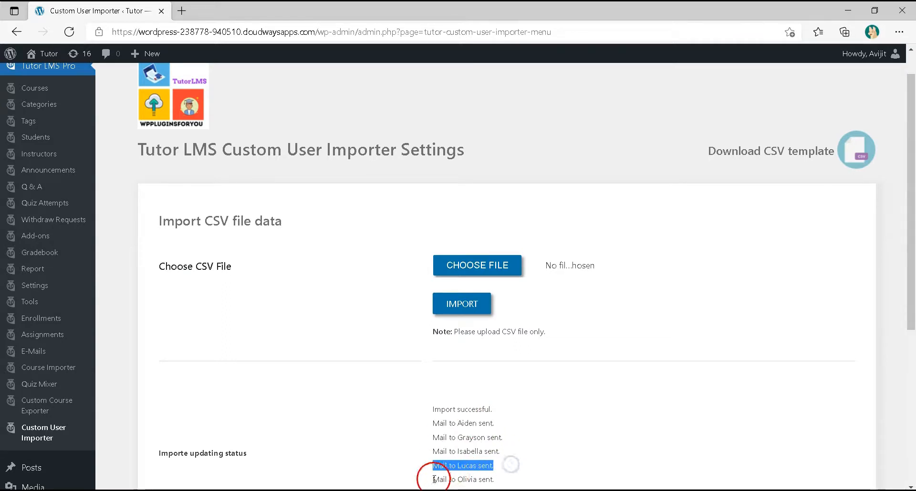
pyautogui.moveTo(433, 480); pyautogui.dragTo(524, 481)
pyautogui.click(601, 418)
pyautogui.click(488, 418)
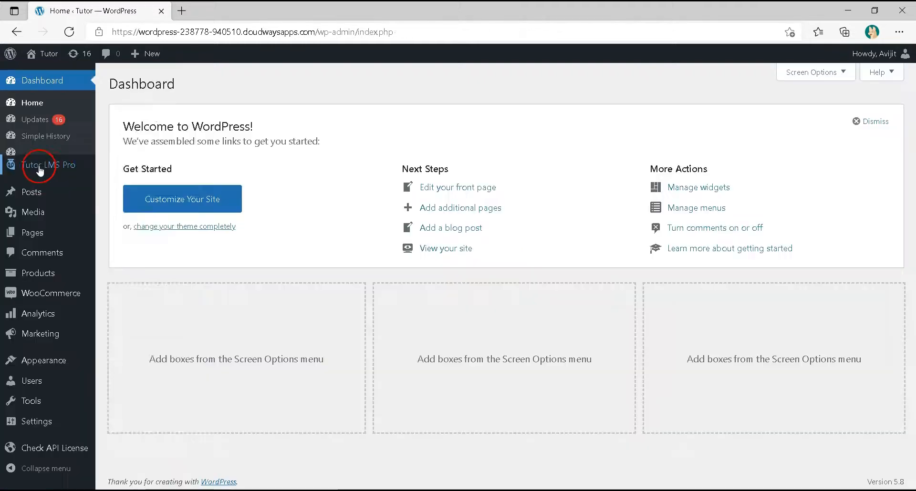
# Open the Tutor LMS Pro Enrollments list and check the imported students' course enrollments.
pyautogui.moveTo(41, 166)
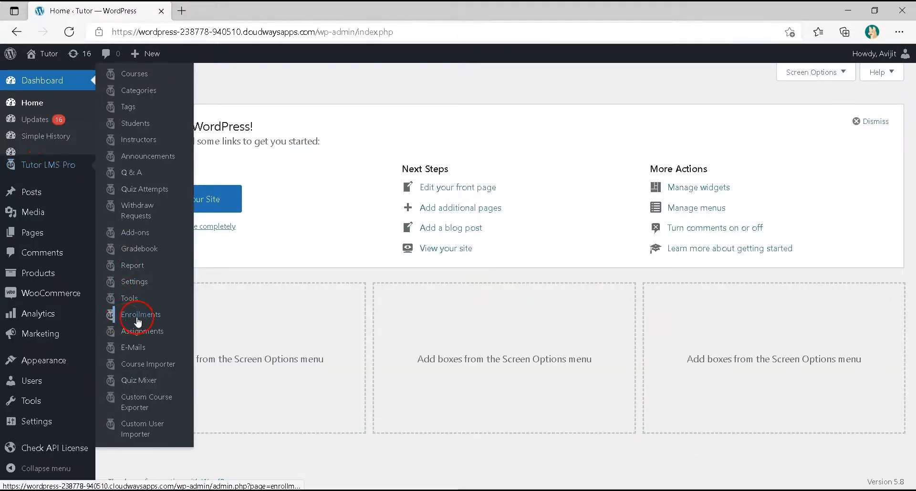
pyautogui.click(173, 320)
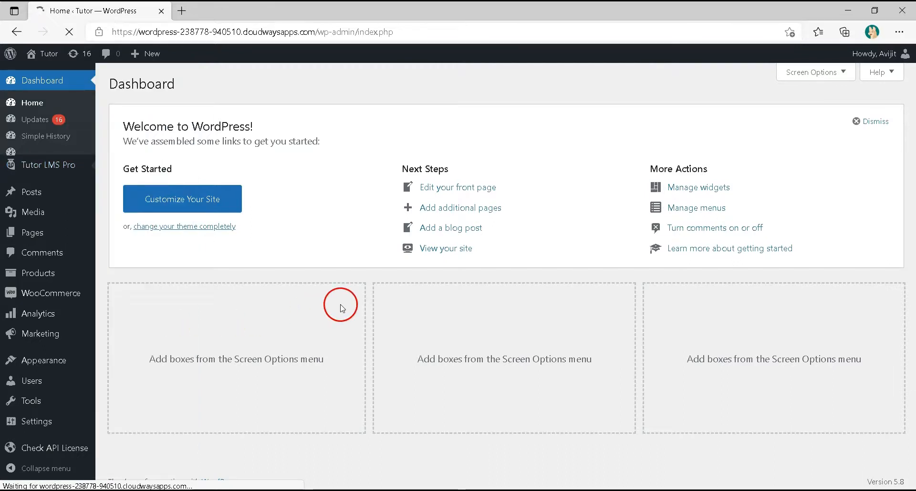
pyautogui.scroll(-1, 334, 224)
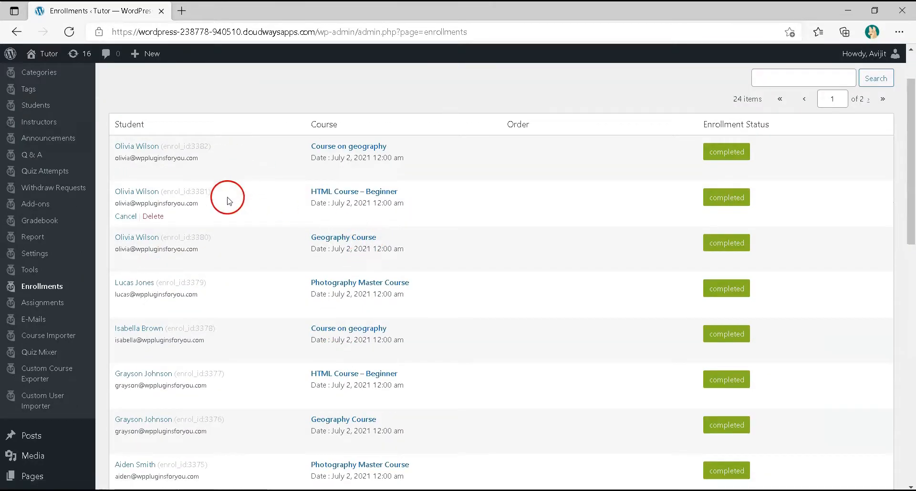